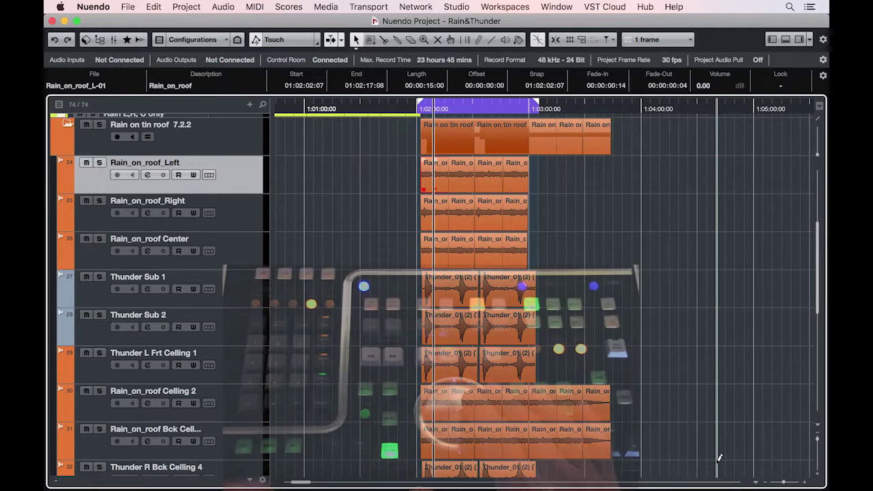
Step: Reshape the fade-in of the first Rain_on_roof_Left event with two added curve points that bend it below the straight line, and apply it
{"action": "key", "text": "alt+Down"}
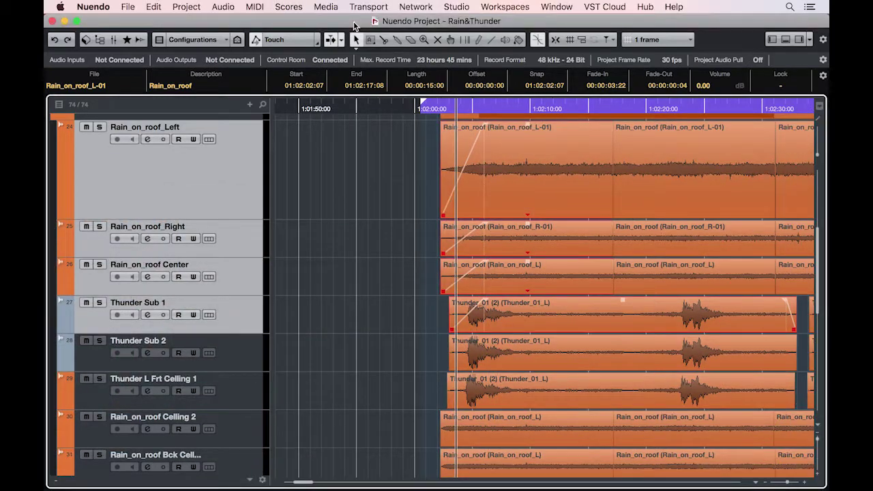
{"action": "double_click", "coordinate": [449, 170]}
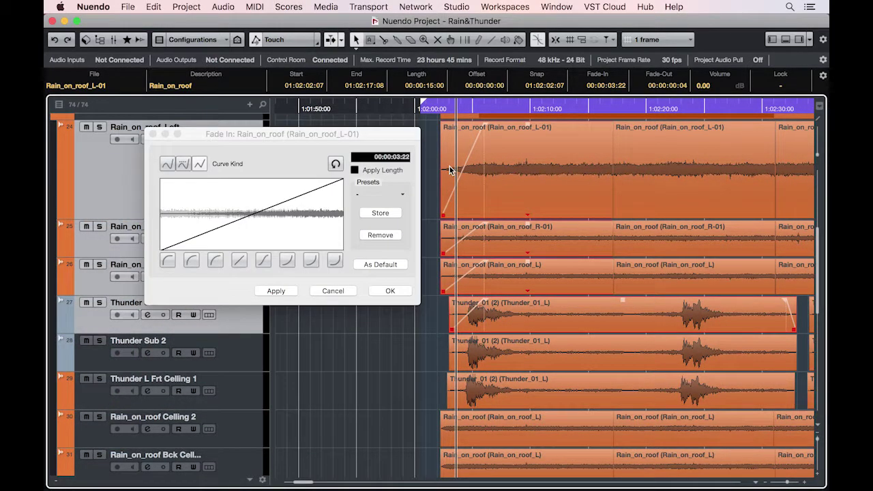
{"action": "left_click", "coordinate": [231, 223]}
{"action": "left_click_drag", "start_coordinate": [268, 209], "coordinate": [295, 216]}
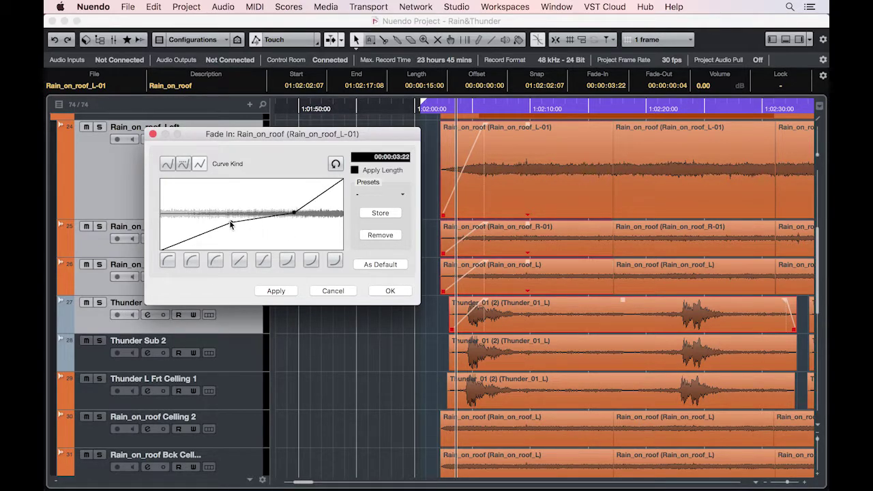
{"action": "left_click_drag", "start_coordinate": [233, 234], "coordinate": [254, 235]}
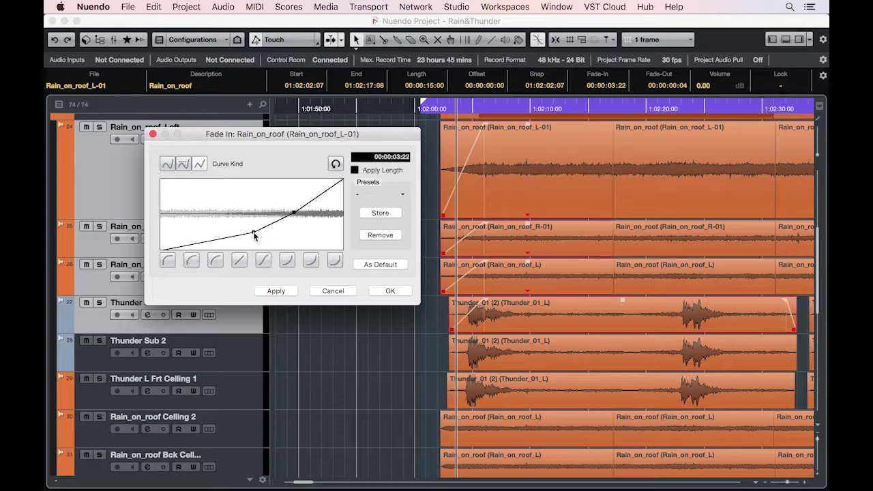
{"action": "left_click", "coordinate": [276, 291]}
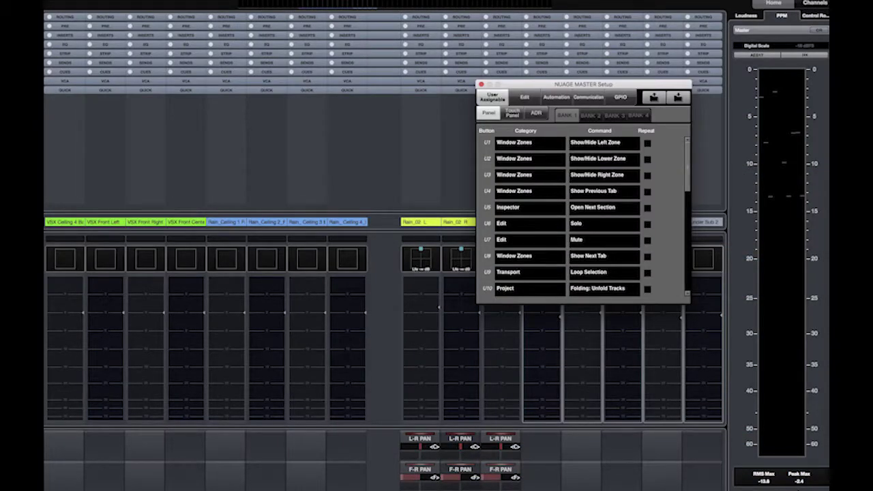
Step: Look over the NUAGE Master communication setup and the Editing-Audio preferences without changing any preference
{"action": "left_click", "coordinate": [588, 99]}
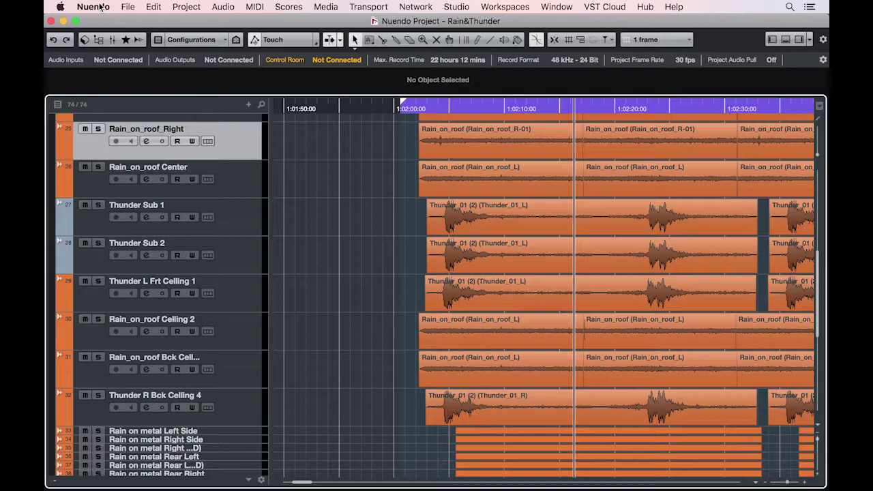
{"action": "left_click", "coordinate": [101, 8]}
{"action": "left_click", "coordinate": [106, 40]}
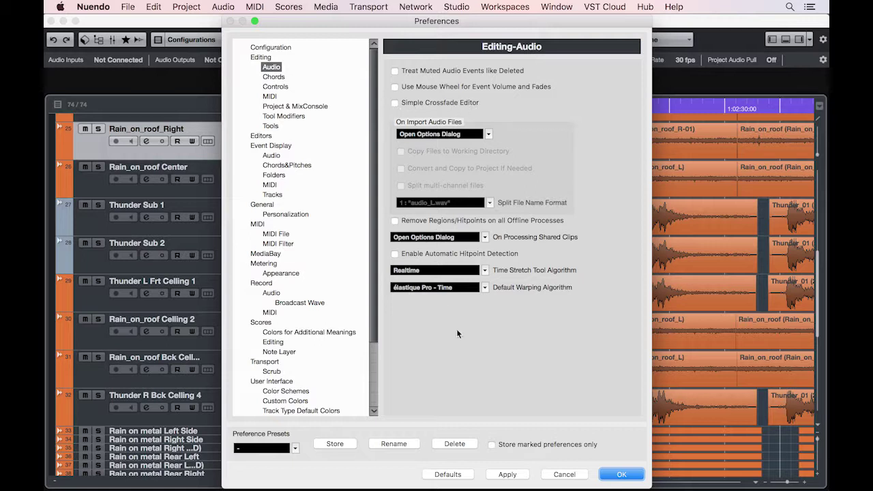
{"action": "left_click", "coordinate": [565, 474]}
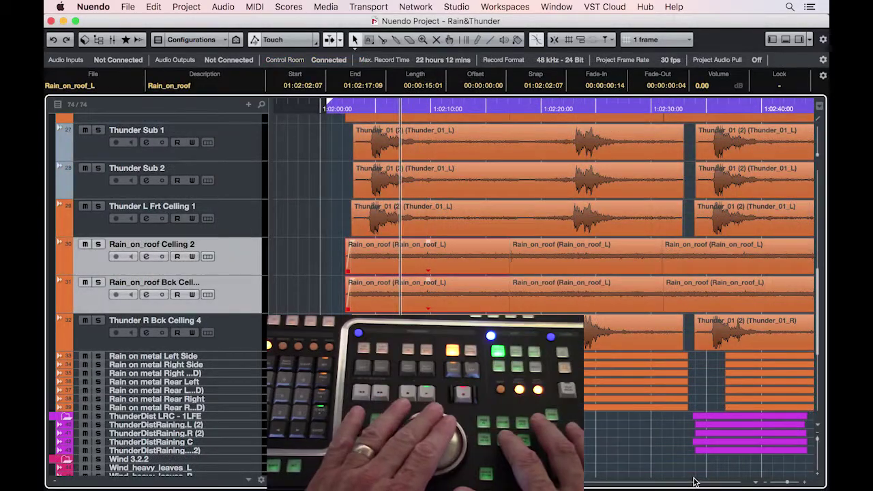
Step: Split the selected Rain_on_roof events on both ceiling tracks at 01:02:07:07, 01:02:10:20 and 01:02:13:15
{"action": "key", "text": "alt+x"}
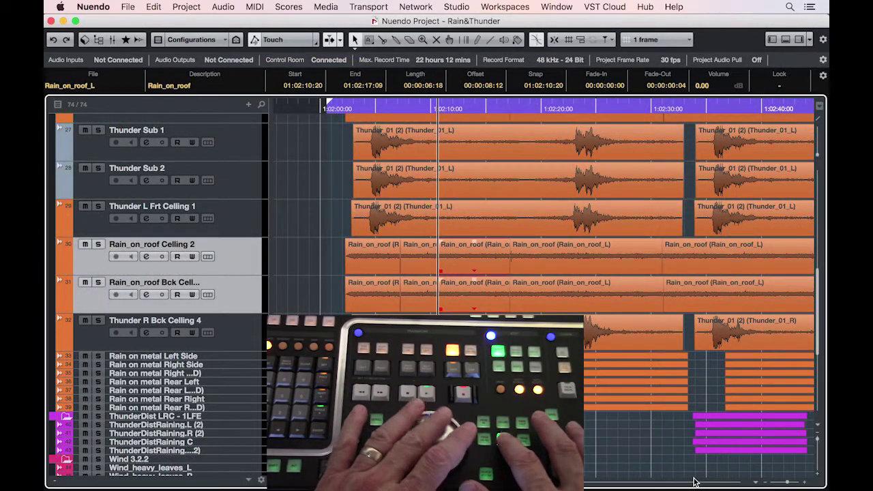
{"action": "key", "text": "alt+x"}
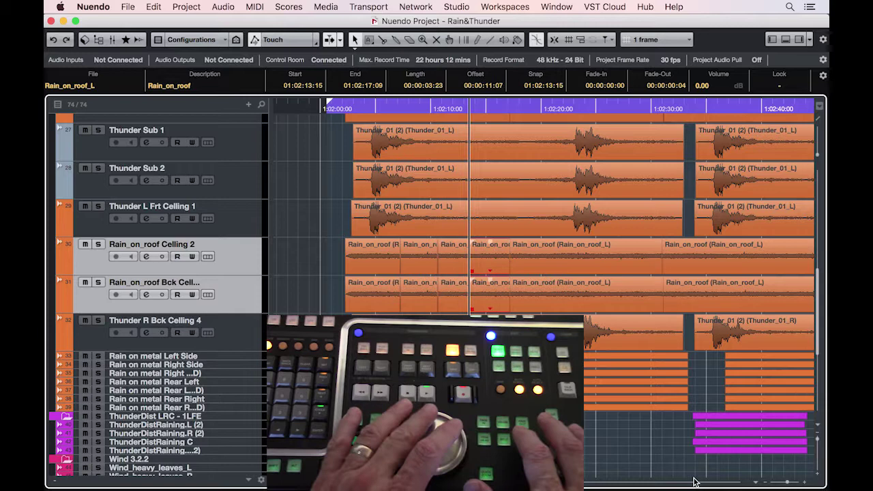
Step: Nudge the second slices on both Rain_on_roof ceiling tracks earlier so that they start at 01:02:06:15
{"action": "key", "text": "Left"}
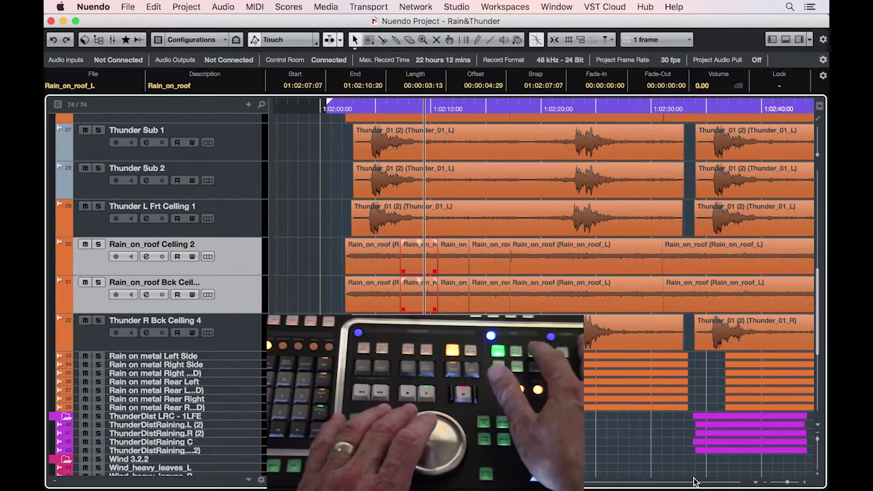
{"action": "key", "text": "super+Left"}
{"action": "key", "text": "super+Left"}
{"action": "key", "text": "super+Left"}
{"action": "key", "text": "super+Left"}
{"action": "key", "text": "super+Left"}
{"action": "key", "text": "super+Left"}
{"action": "key", "text": "super+Left"}
{"action": "key", "text": "super+Left"}
{"action": "key", "text": "super+Left"}
{"action": "key", "text": "super+Left"}
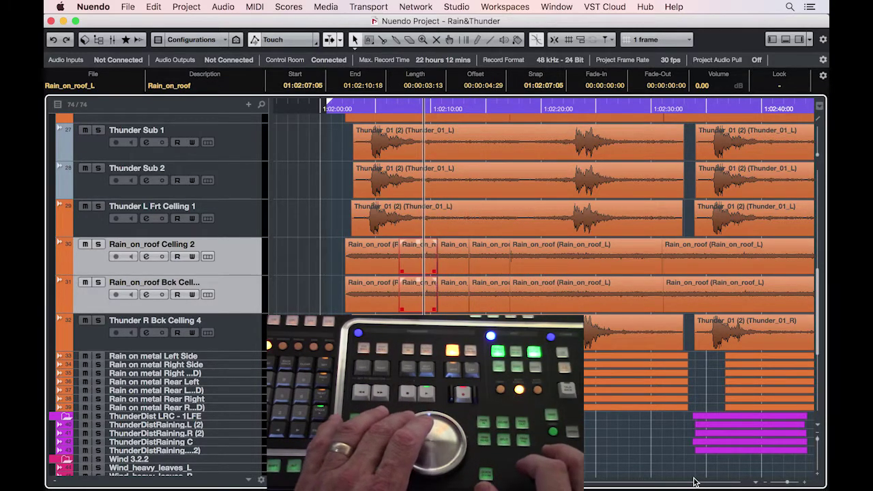
{"action": "key", "text": "ctrl+Left"}
{"action": "key", "text": "ctrl+Left"}
{"action": "key", "text": "ctrl+Left"}
{"action": "key", "text": "ctrl+Left"}
{"action": "key", "text": "ctrl+Left"}
{"action": "key", "text": "ctrl+Left"}
{"action": "key", "text": "ctrl+Left"}
{"action": "key", "text": "ctrl+Left"}
{"action": "key", "text": "ctrl+Left"}
{"action": "key", "text": "ctrl+Left"}
{"action": "key", "text": "ctrl+Left"}
{"action": "key", "text": "ctrl+Left"}
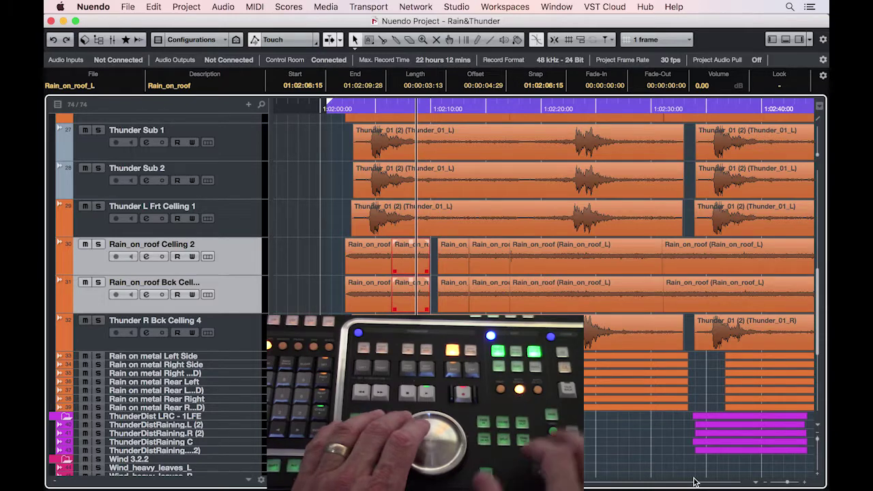
Step: Nudge the third slices on both Rain_on_roof ceiling tracks earlier so that they start at 01:02:09:01
{"action": "key", "text": "Right"}
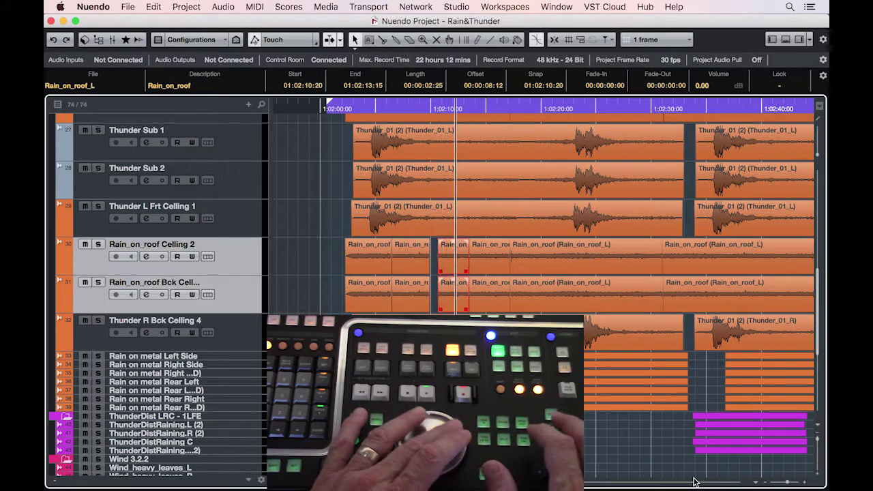
{"action": "key", "text": "super+Left"}
{"action": "key", "text": "super+Left"}
{"action": "key", "text": "super+Left"}
{"action": "key", "text": "super+Left"}
{"action": "key", "text": "super+Left"}
{"action": "key", "text": "super+Left"}
{"action": "key", "text": "super+Left"}
{"action": "key", "text": "super+Left"}
{"action": "key", "text": "super+Left"}
{"action": "key", "text": "super+Left"}
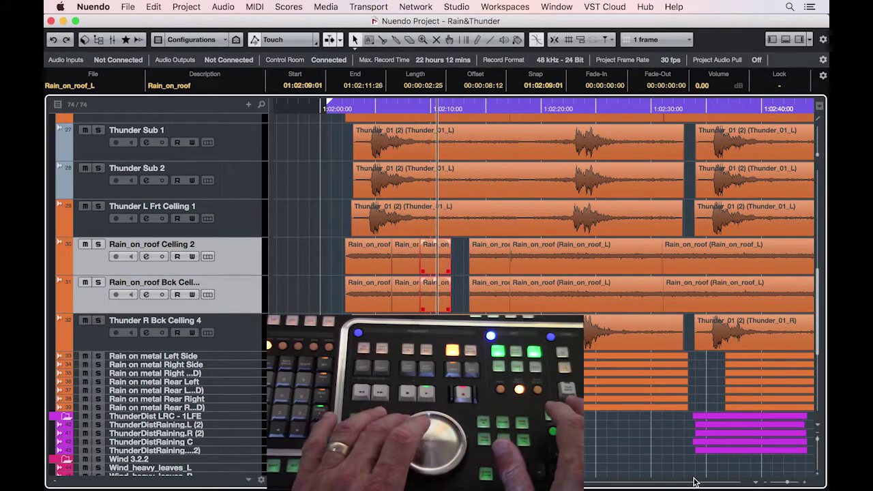
Step: Crossfade the adjoining slices on both Rain_on_roof ceiling tracks and step through the crossfades in the Crossfade editor
{"action": "key", "text": "x"}
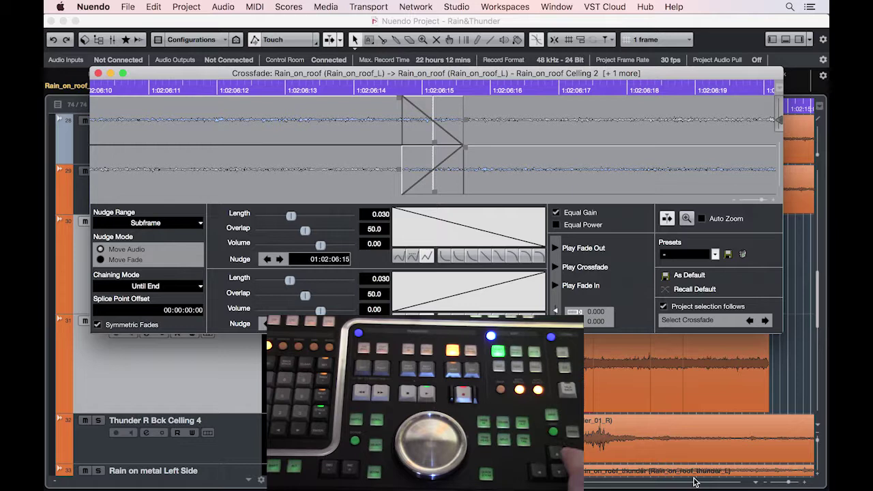
{"action": "key", "text": "Right"}
{"action": "key", "text": "Right"}
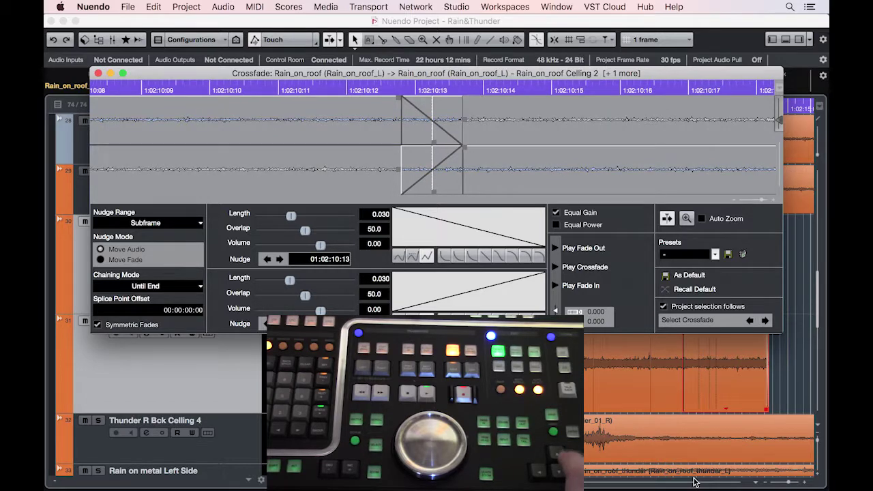
{"action": "key", "text": "Right"}
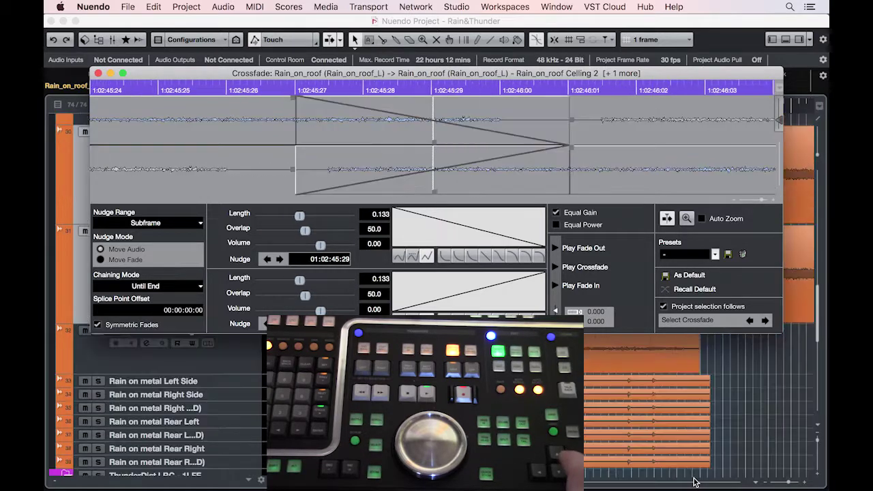
{"action": "key", "text": "Right"}
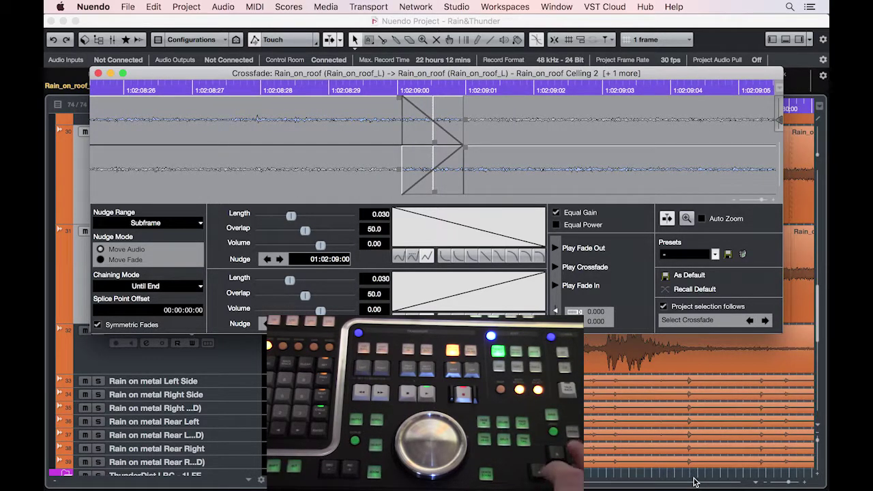
{"action": "key", "text": "Left"}
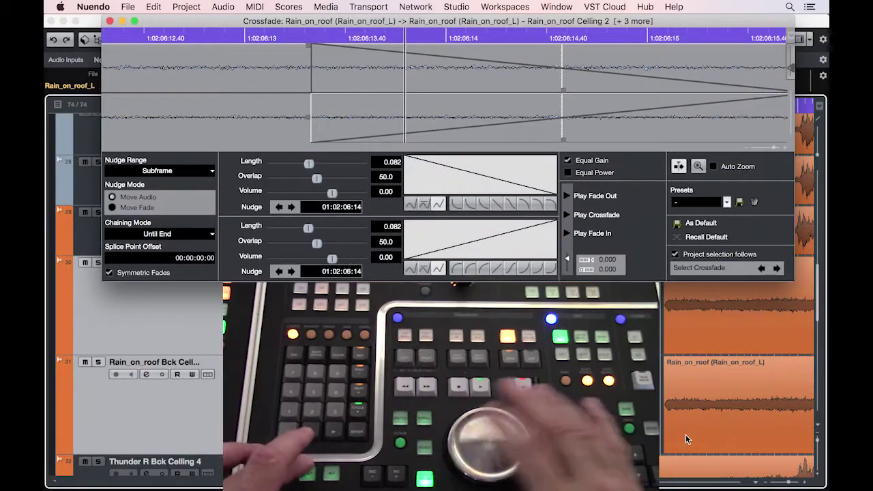
Step: Examine the waveform around the crossfade at 01:02:06:14 at closer and wider zoom levels in the Crossfade editor
{"action": "key", "text": "h"}
{"action": "key", "text": "g"}
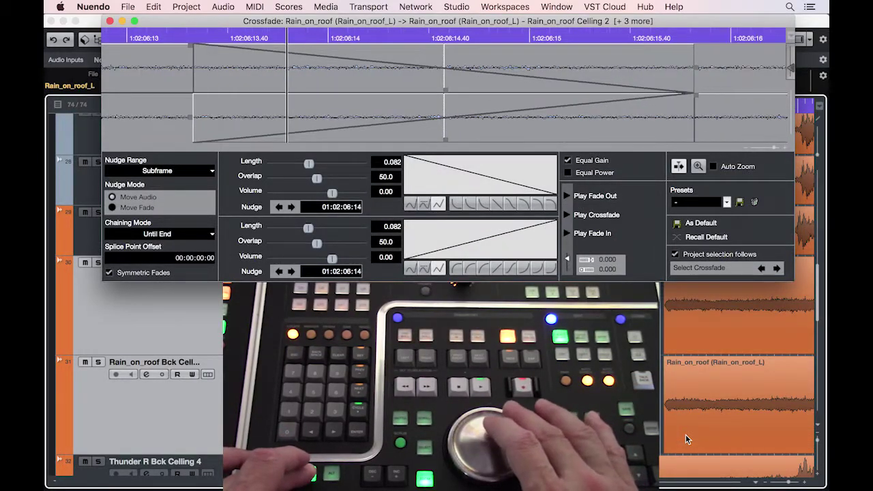
{"action": "key", "text": "g"}
{"action": "key", "text": "g"}
{"action": "key", "text": "g"}
{"action": "key", "text": "h"}
{"action": "key", "text": "h"}
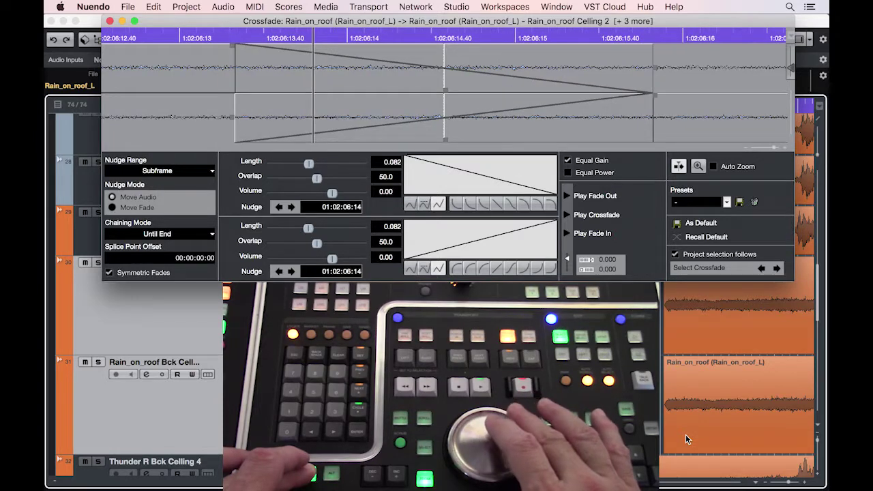
{"action": "scroll", "coordinate": [443, 85], "scroll_direction": "down", "scroll_amount": 3}
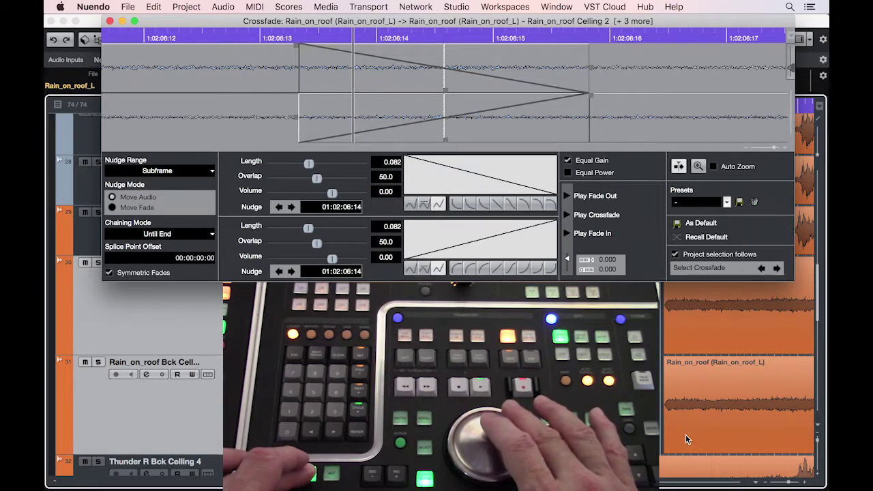
{"action": "scroll", "coordinate": [444, 86], "scroll_direction": "down", "scroll_amount": 1}
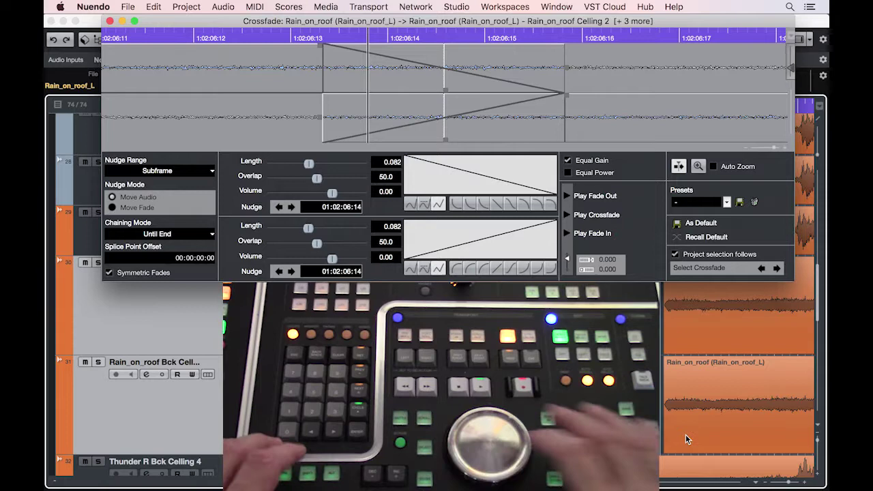
{"action": "scroll", "coordinate": [366, 85], "scroll_direction": "up", "scroll_amount": 1}
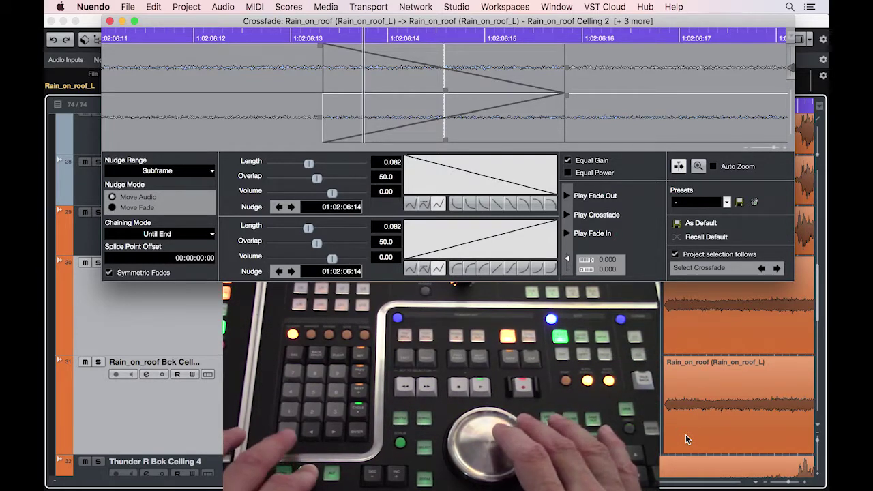
Step: Adjust the end of the crossfade to about 01:02:06:16, giving it a length of 0.089
{"action": "scroll", "coordinate": [266, 85], "scroll_direction": "up", "scroll_amount": 5}
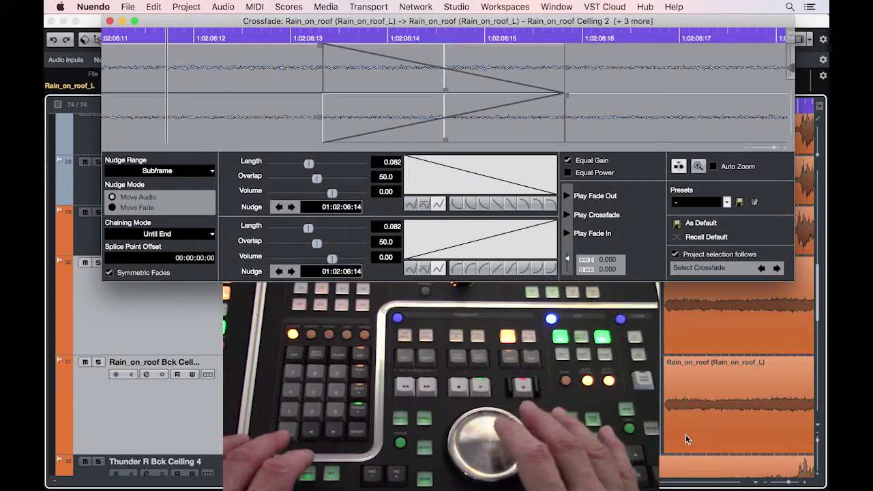
{"action": "scroll", "coordinate": [443, 92], "scroll_direction": "down", "scroll_amount": 3}
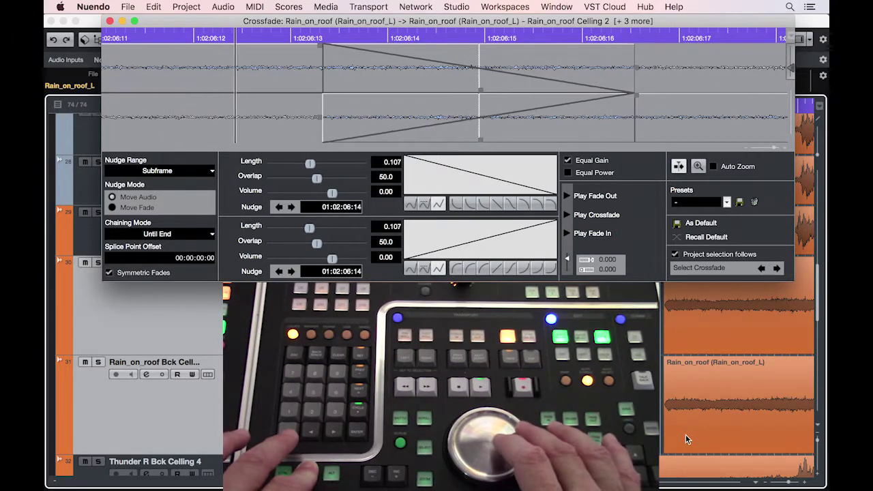
{"action": "scroll", "coordinate": [479, 93], "scroll_direction": "up", "scroll_amount": 2}
{"action": "scroll", "coordinate": [479, 92], "scroll_direction": "down", "scroll_amount": 2}
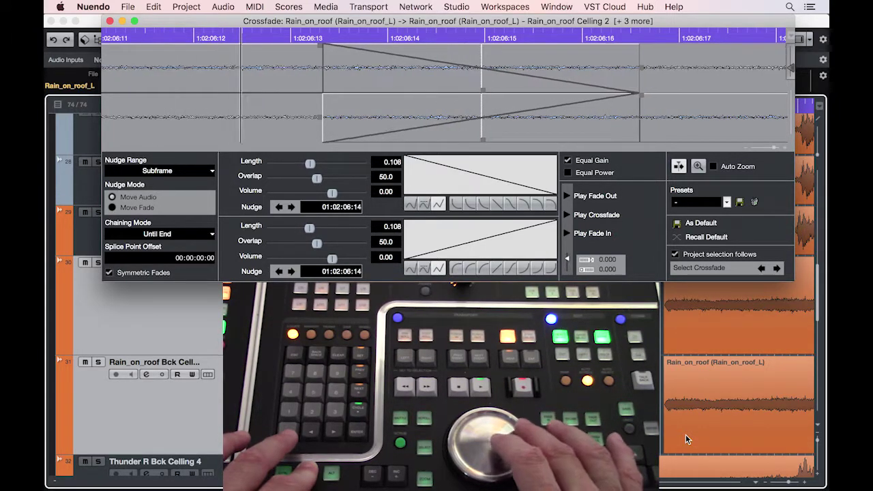
{"action": "scroll", "coordinate": [443, 85], "scroll_direction": "up", "scroll_amount": 4}
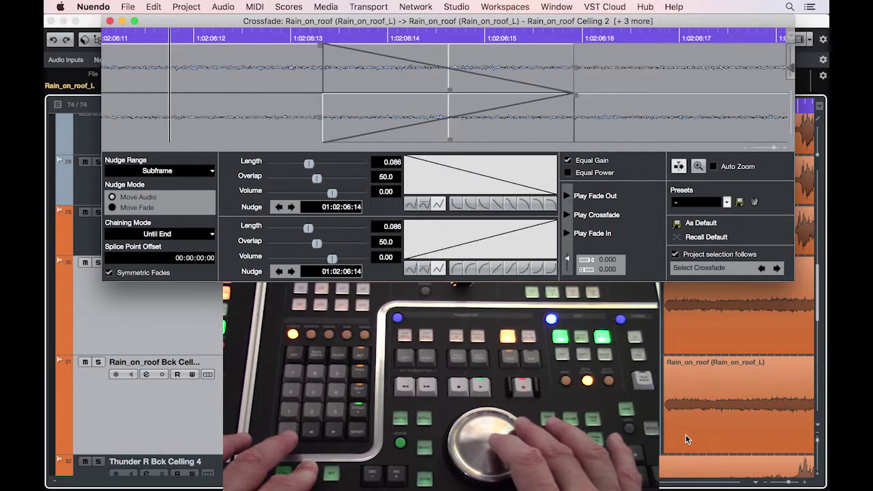
{"action": "scroll", "coordinate": [443, 85], "scroll_direction": "down", "scroll_amount": 1}
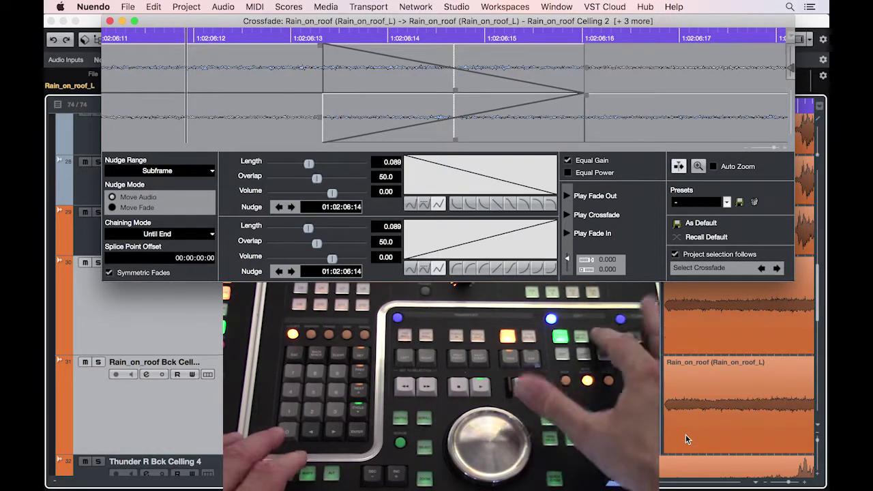
Step: Adjust the start of the crossfade to just before 01:02:06:13, giving it a length of 0.109
{"action": "key", "text": "space"}
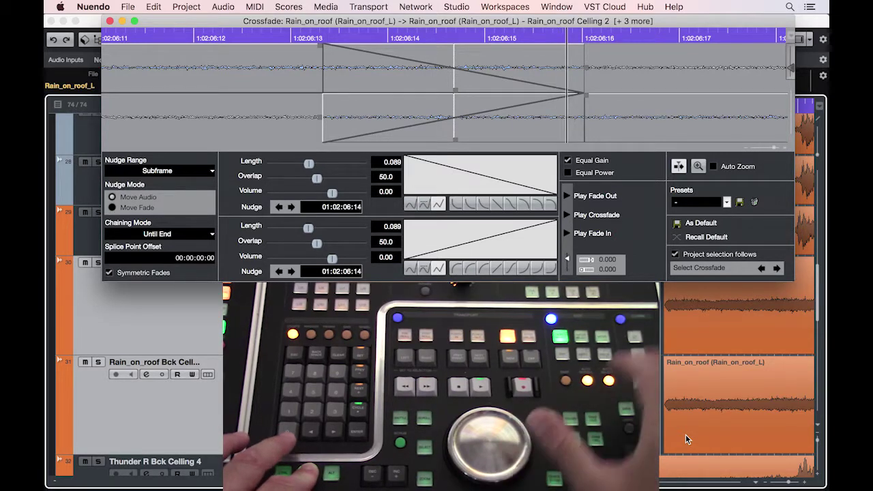
{"action": "scroll", "coordinate": [685, 434], "scroll_direction": "down", "scroll_amount": 1}
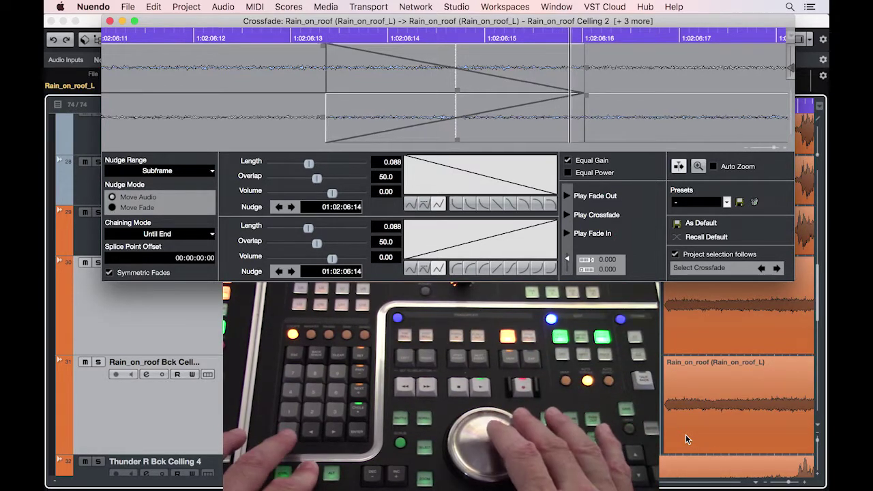
{"action": "scroll", "coordinate": [444, 86], "scroll_direction": "up", "scroll_amount": 2}
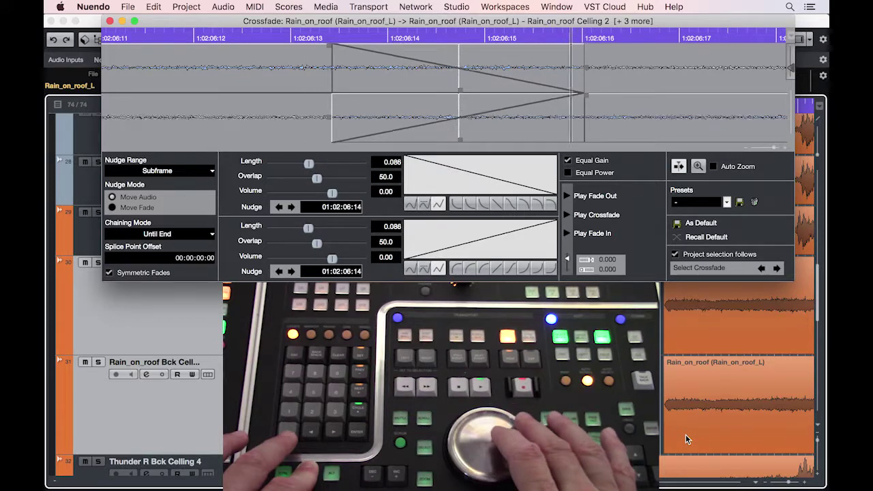
{"action": "scroll", "coordinate": [444, 86], "scroll_direction": "down", "scroll_amount": 1}
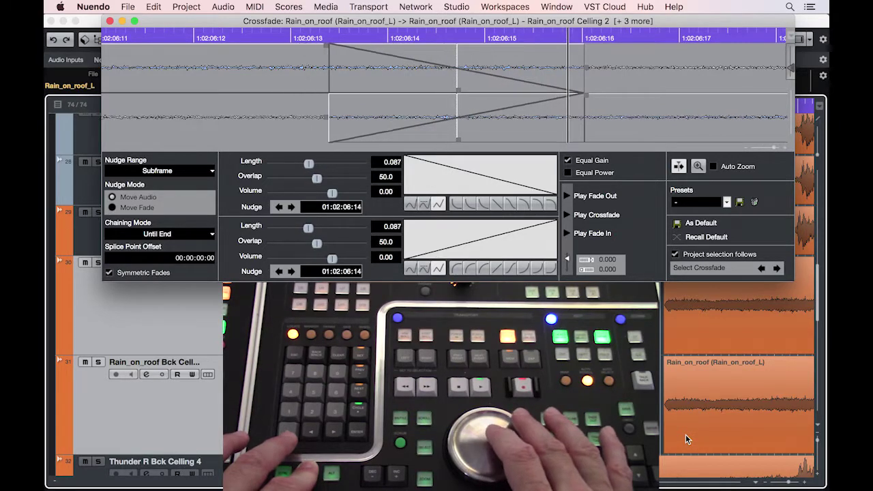
{"action": "scroll", "coordinate": [443, 85], "scroll_direction": "down", "scroll_amount": 8}
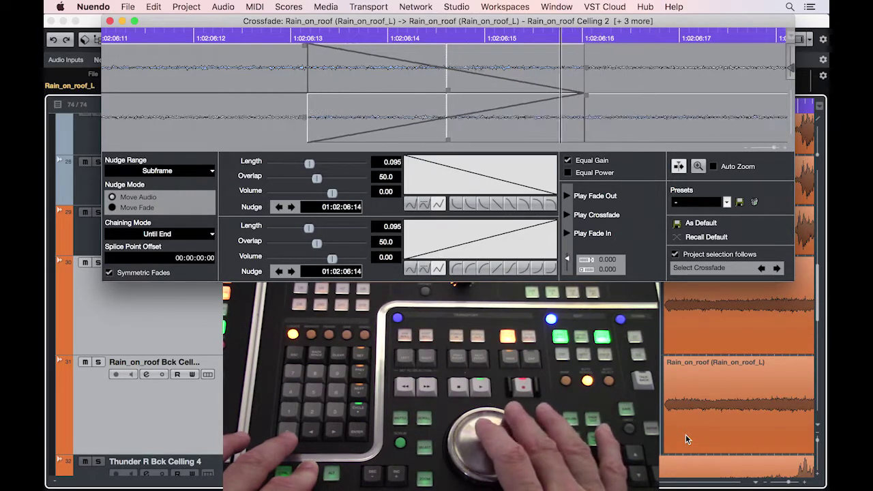
{"action": "scroll", "coordinate": [443, 85], "scroll_direction": "down", "scroll_amount": 14}
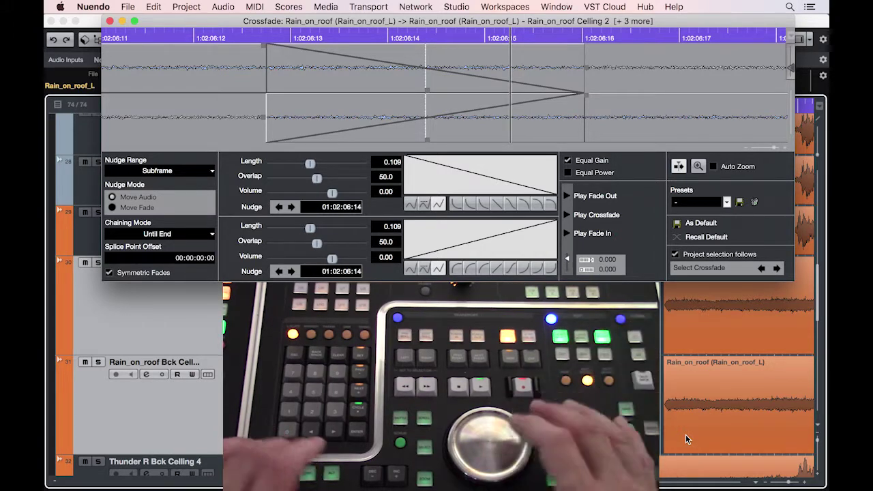